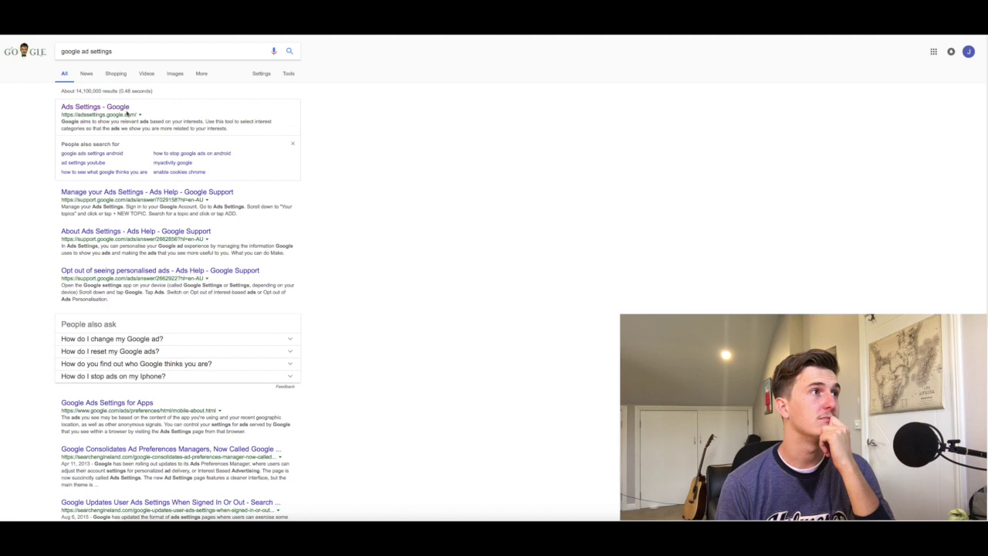
- Open Google's Ads Settings page from the search results and look over its ads personalization options
click(97, 109)
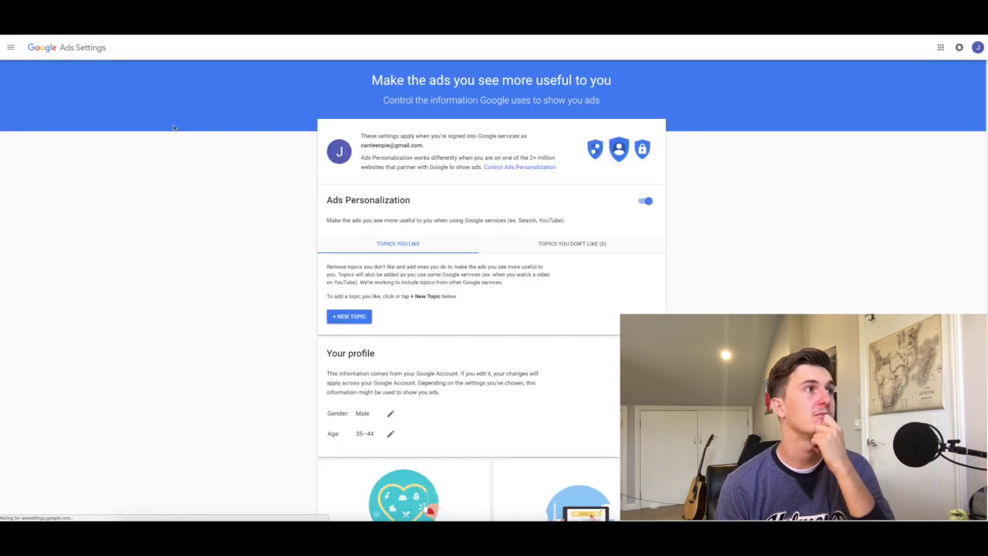
scroll(474, 165, down, 3)
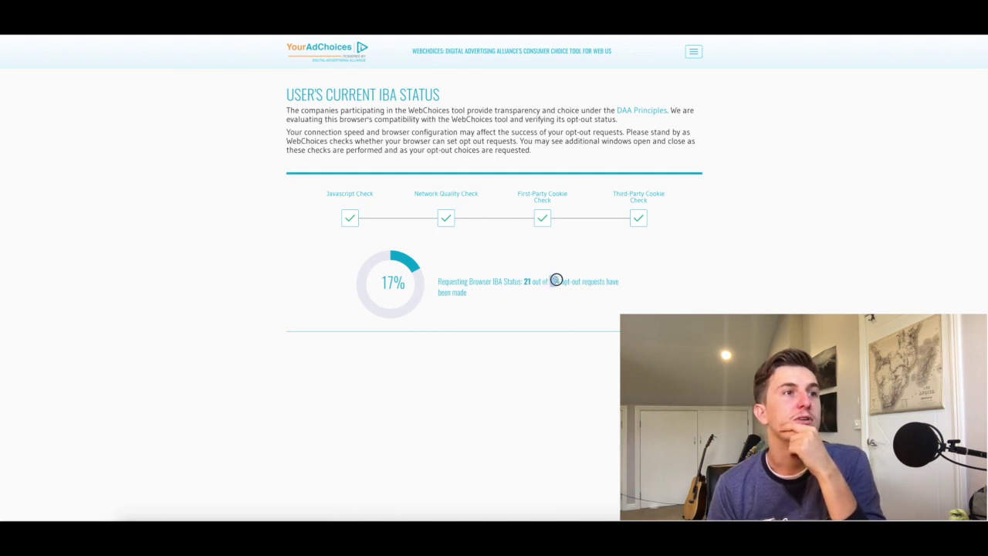
- Read the WebChoices status check page and dismiss the completed-check notice to reach the list of participating companies
double_click(556, 281)
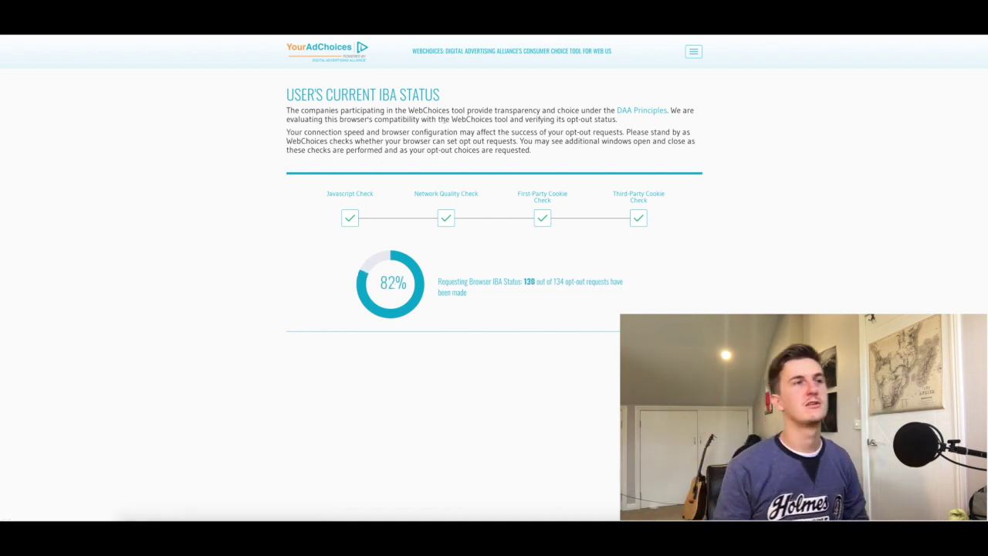
drag(280, 106, 580, 111)
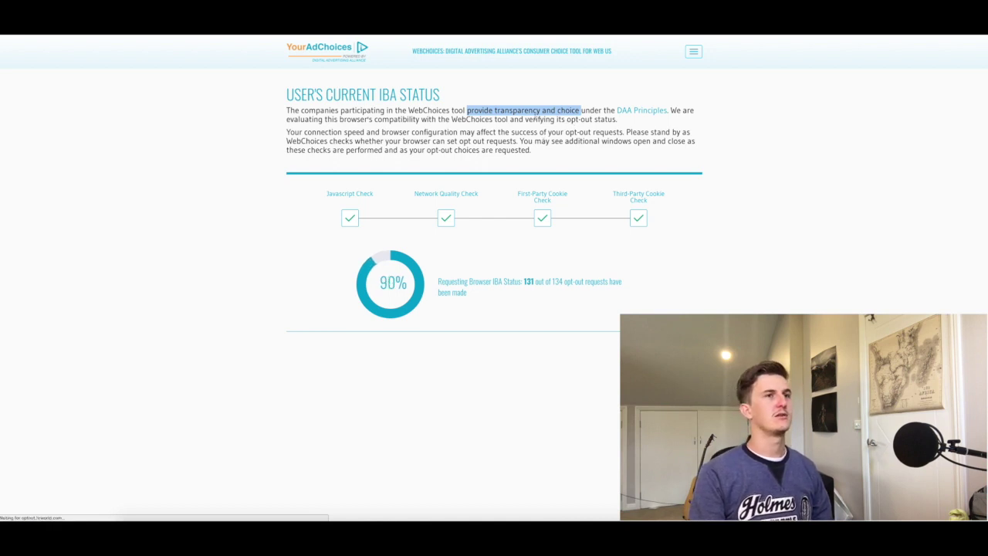
click(532, 119)
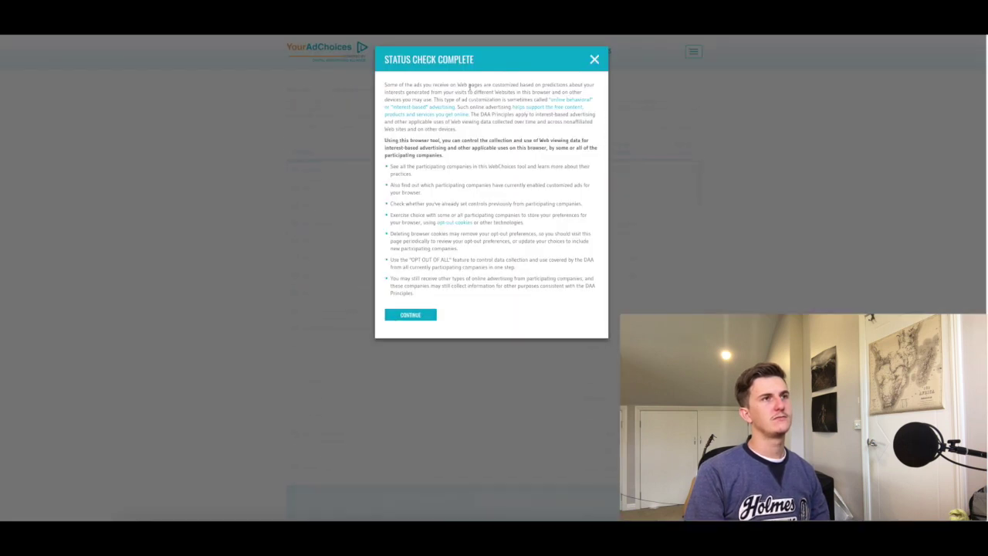
click(369, 57)
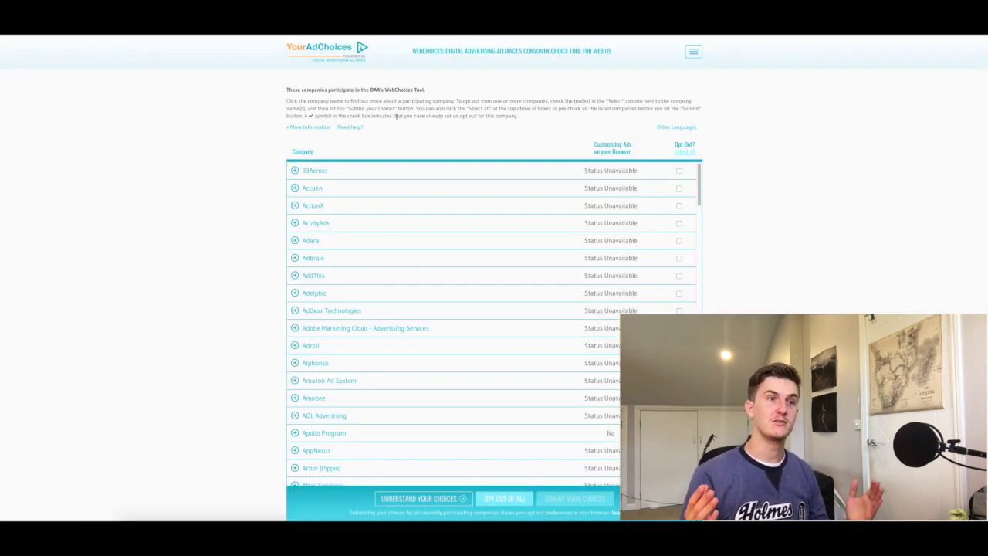
- Look through the details of the first participating companies, from 33Across through Adbrain
scroll(626, 291, down, 20)
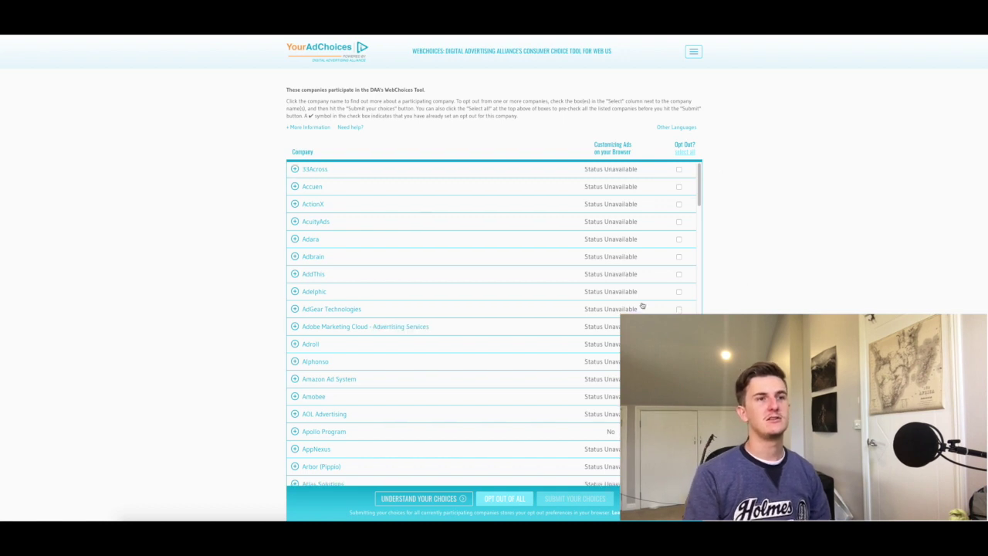
scroll(626, 291, up, 20)
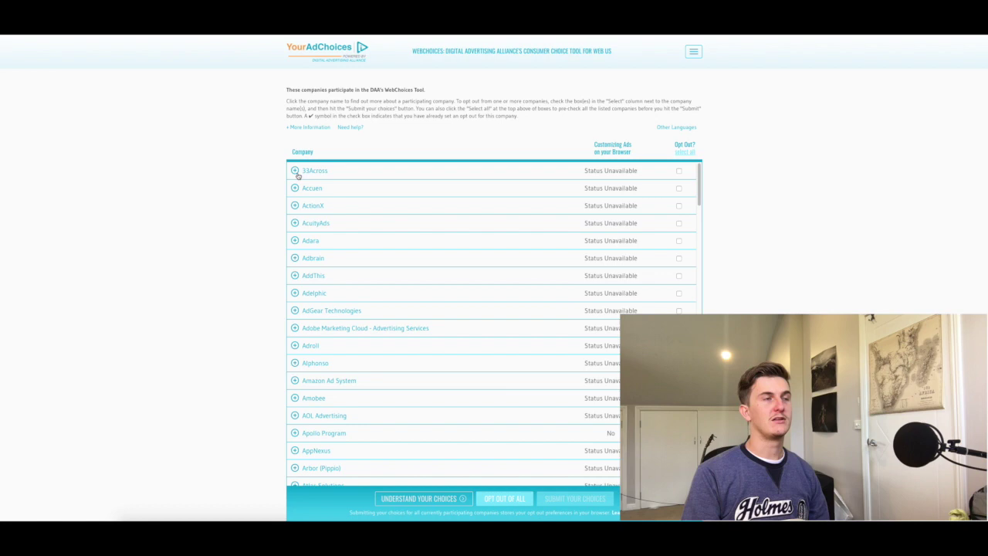
click(295, 170)
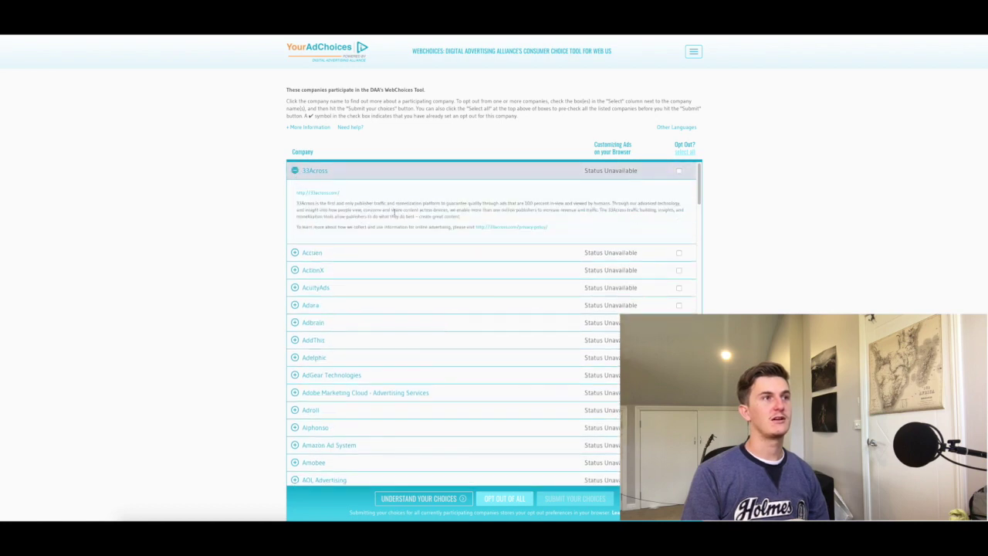
click(294, 252)
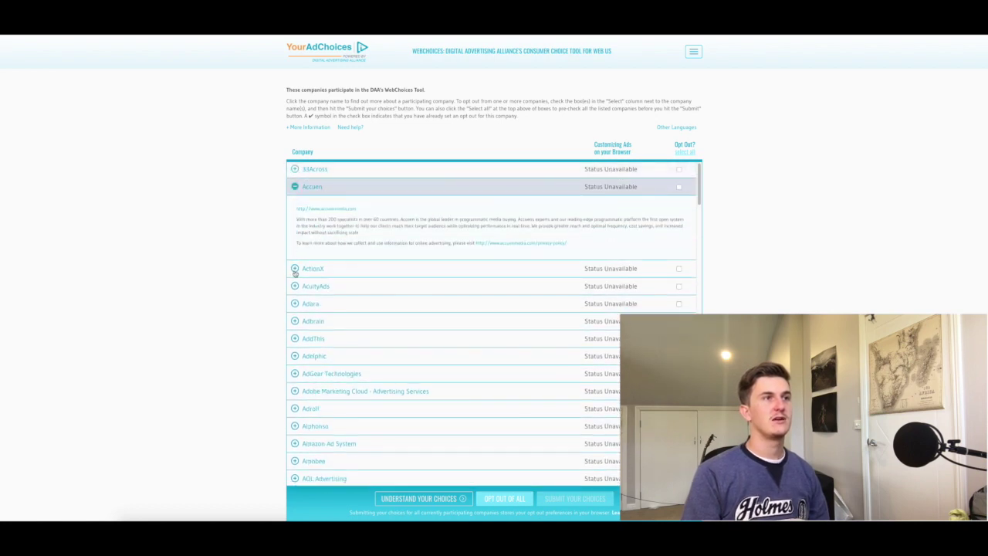
click(294, 268)
click(294, 271)
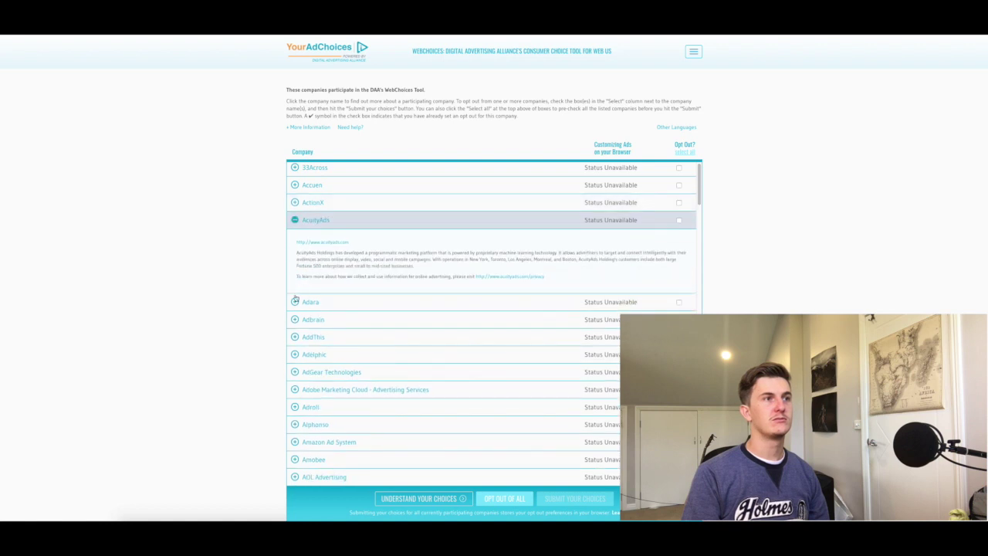
click(295, 302)
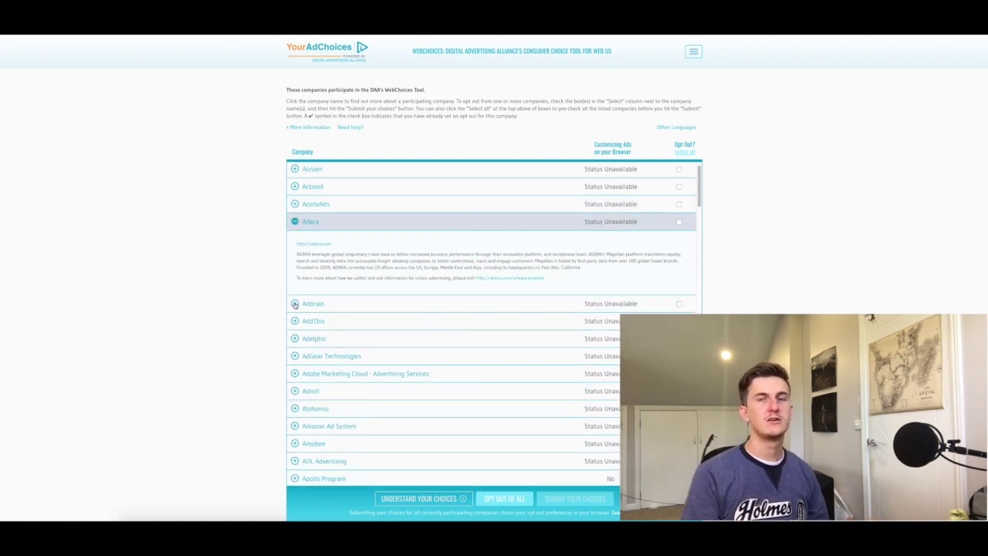
click(295, 304)
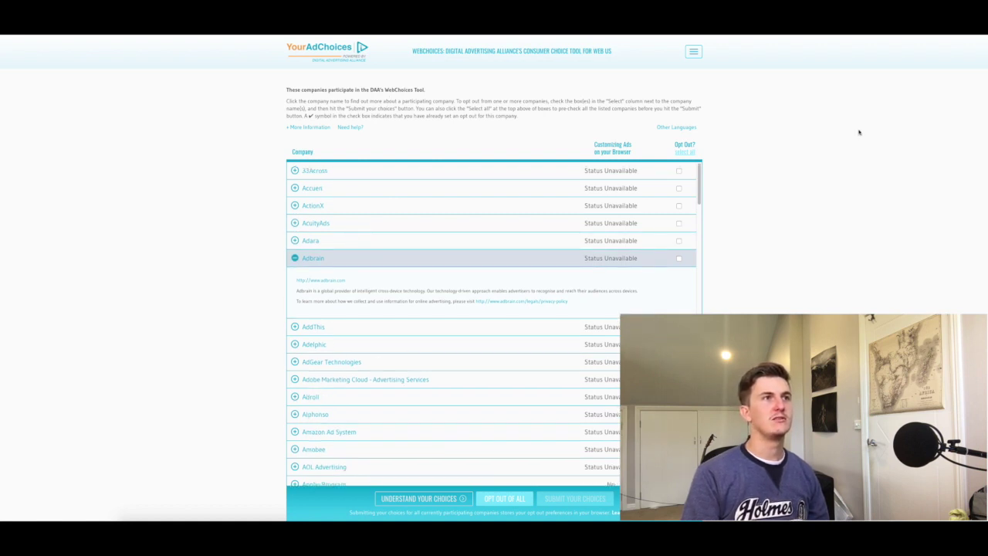
- Look over the full list of participating companies and request an opt-out from all of them
scroll(440, 447, down, 20)
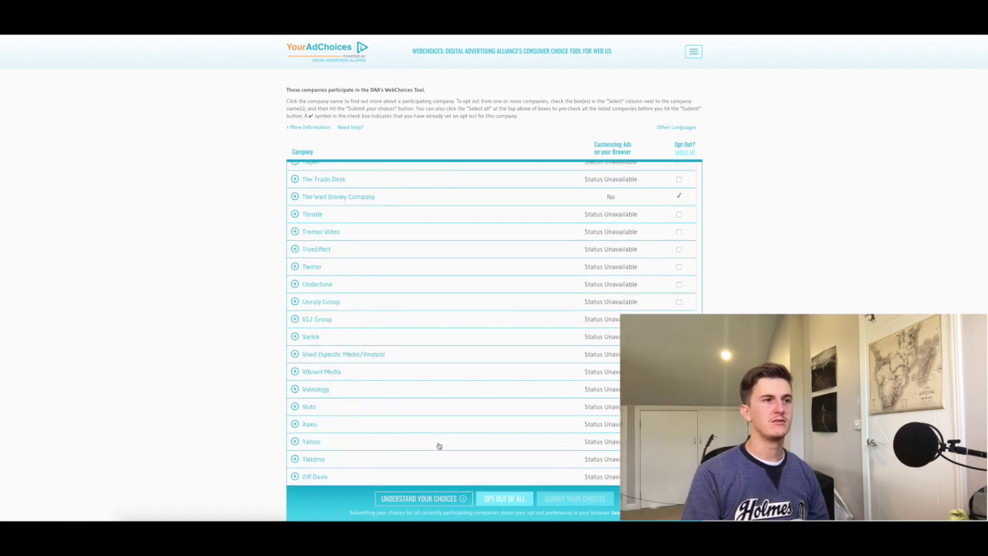
scroll(439, 447, up, 10)
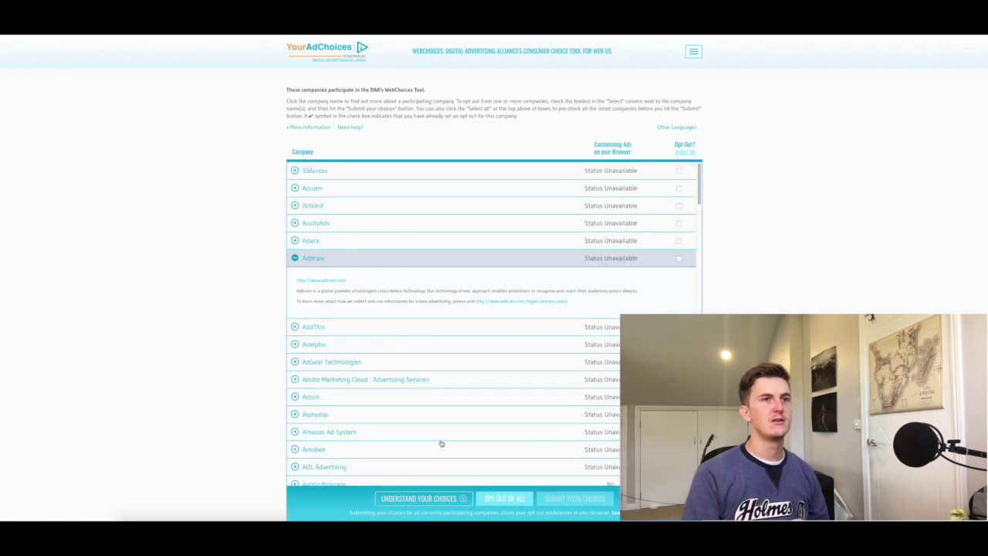
scroll(441, 443, down, 3)
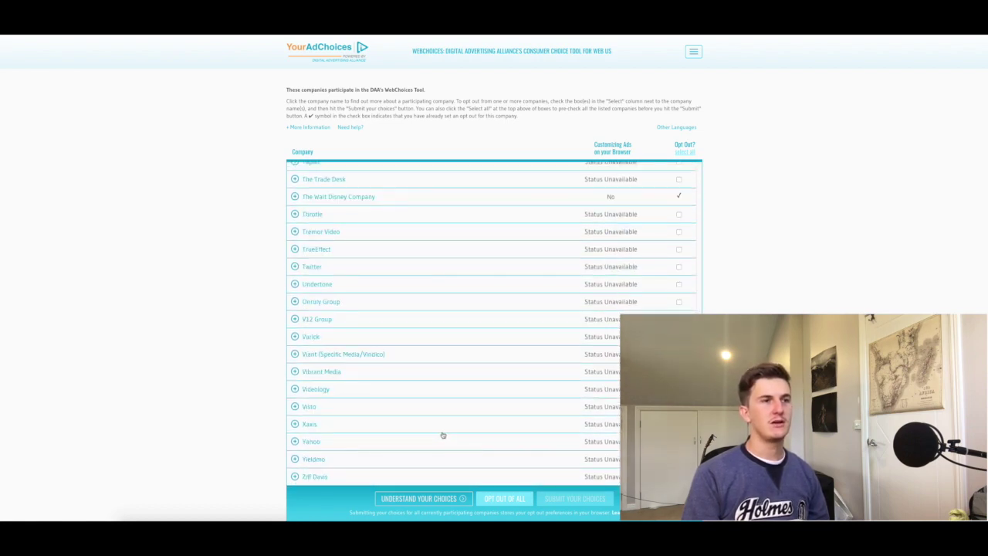
click(508, 502)
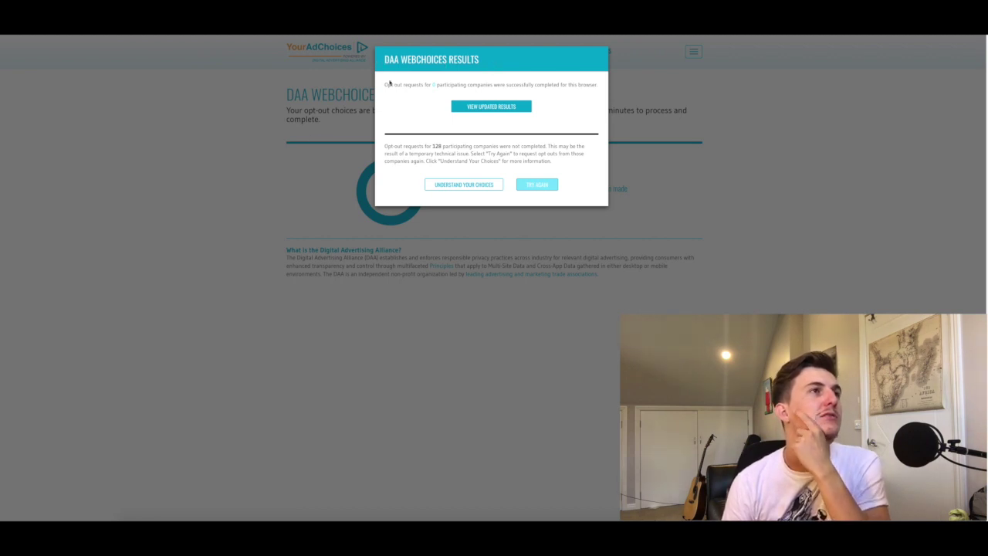
- Read the DAA WebChoices results on completed and uncompleted opt-out requests, and open the updated results
drag(429, 84, 600, 84)
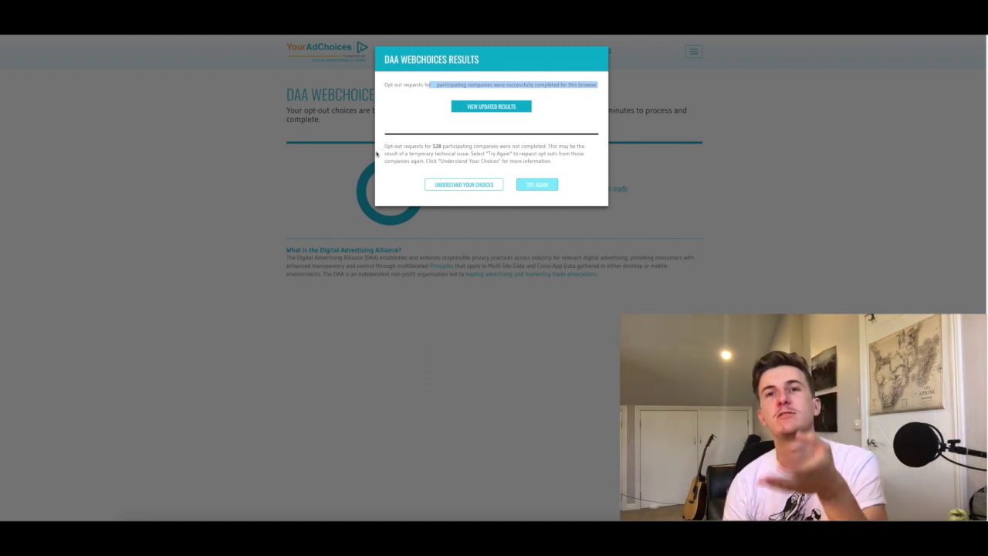
drag(384, 146, 545, 145)
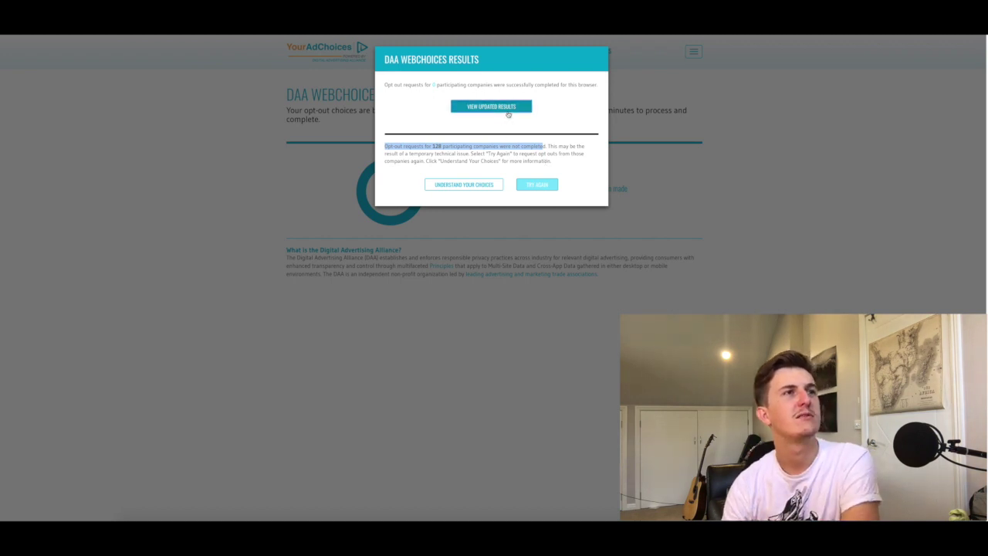
click(509, 114)
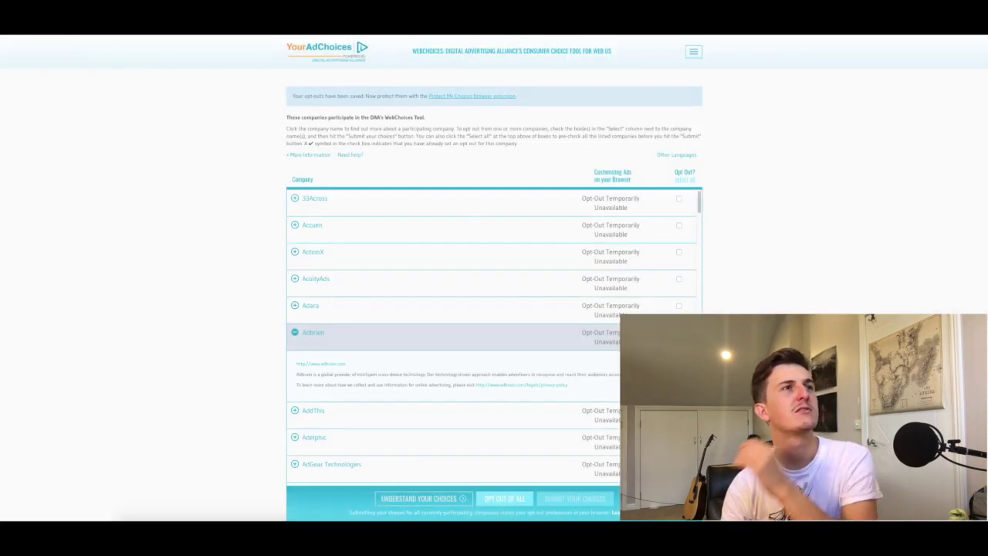
- Collapse the Adbrain entry and browse the updated list, checking the details of Facebook and LinkedIn
click(294, 332)
scroll(335, 408, down, 3)
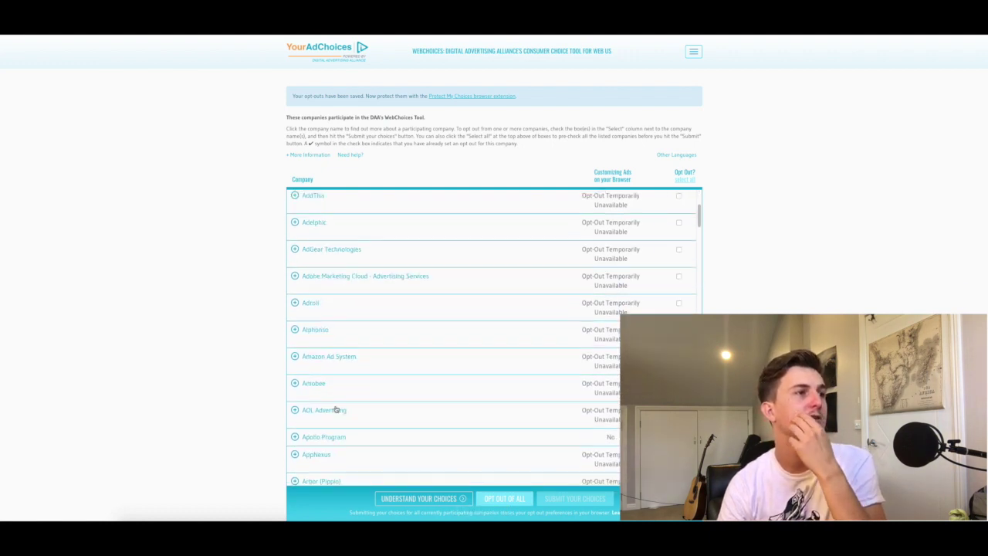
scroll(335, 410, down, 15)
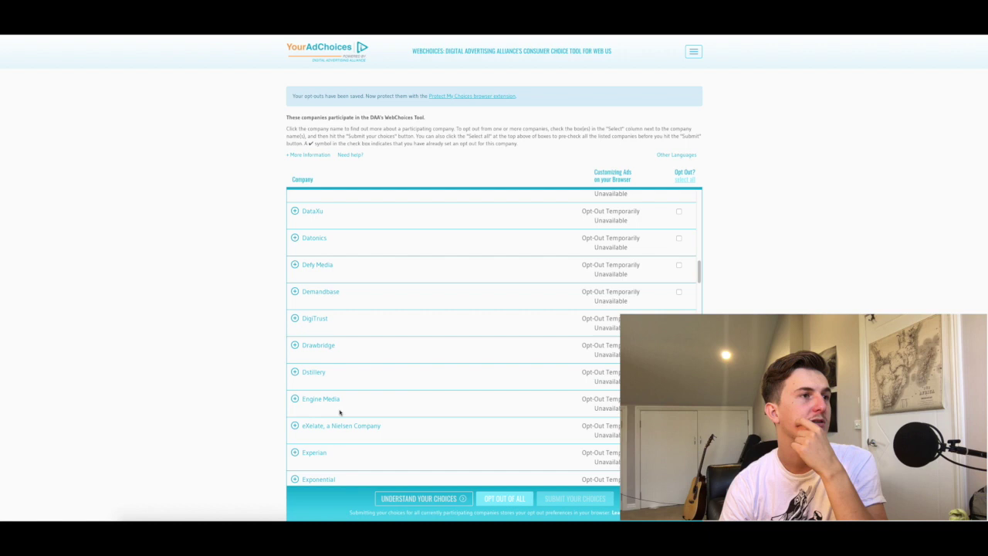
scroll(340, 413, down, 5)
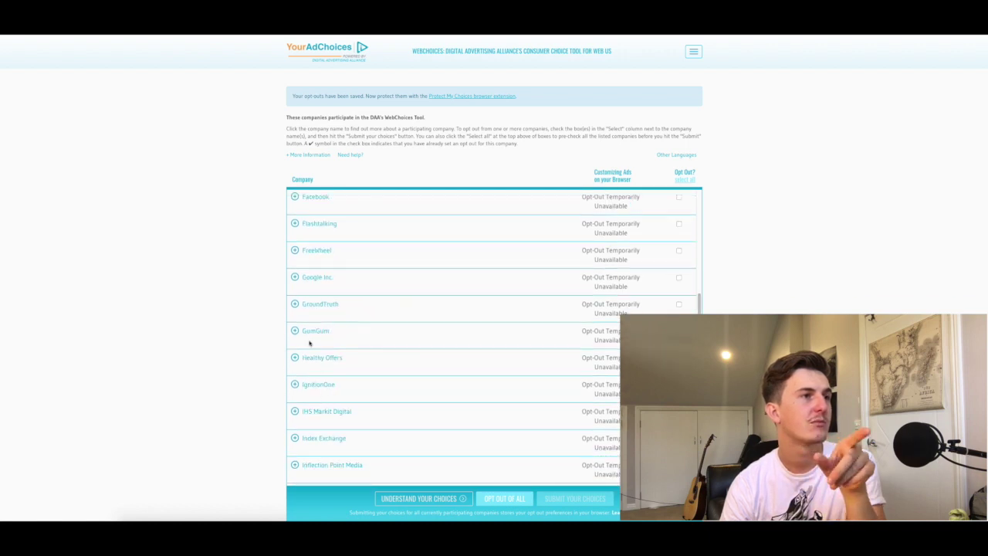
scroll(313, 271, up, 1)
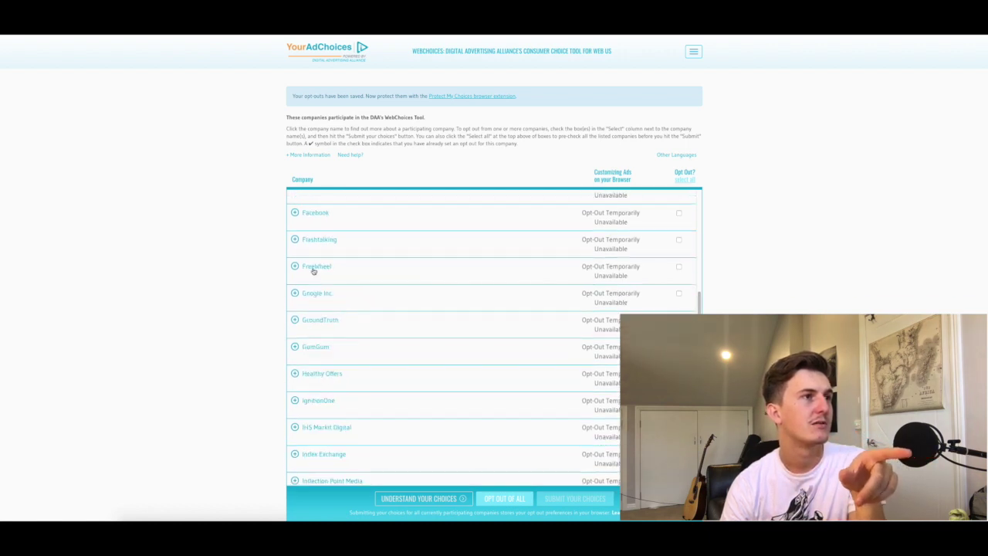
scroll(309, 227, up, 4)
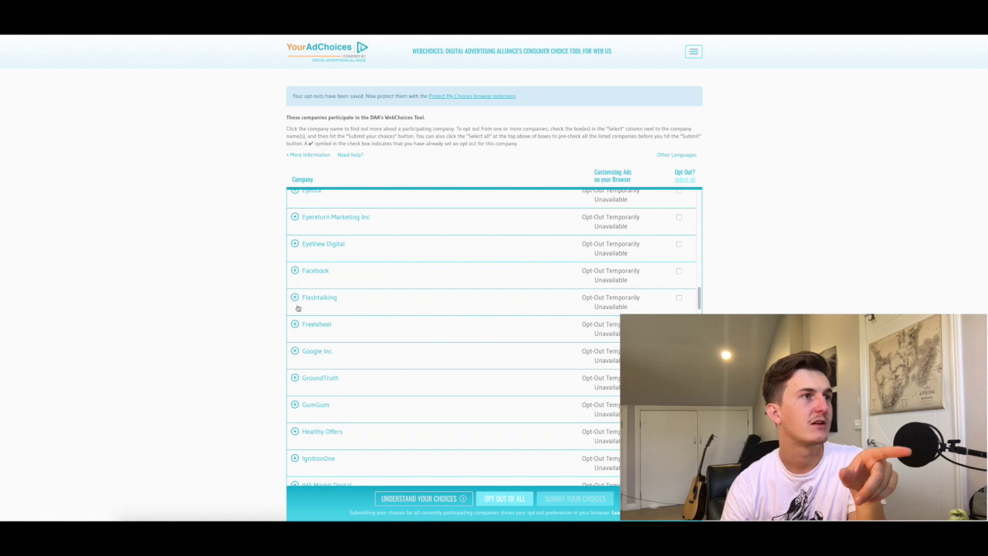
click(294, 270)
scroll(347, 351, down, 5)
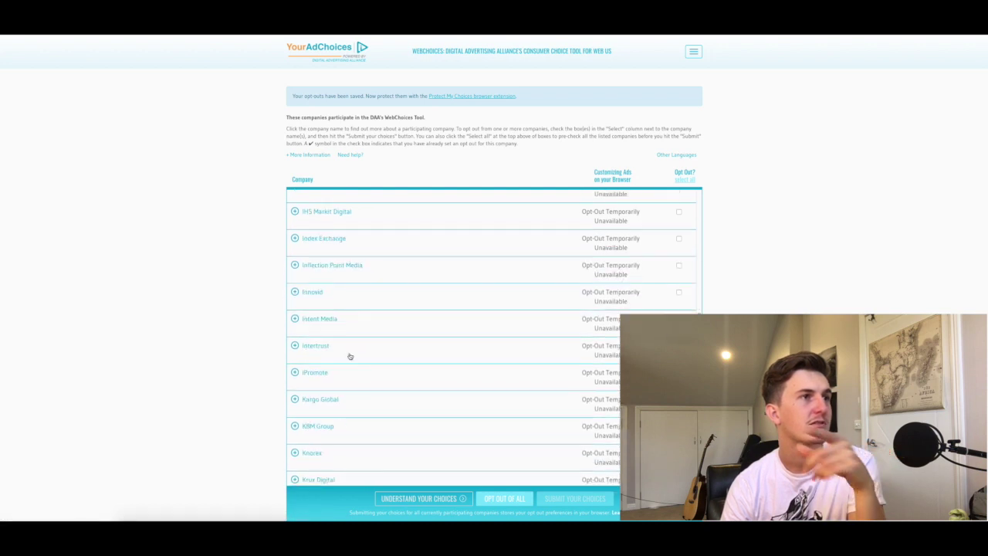
scroll(349, 356, down, 5)
click(295, 330)
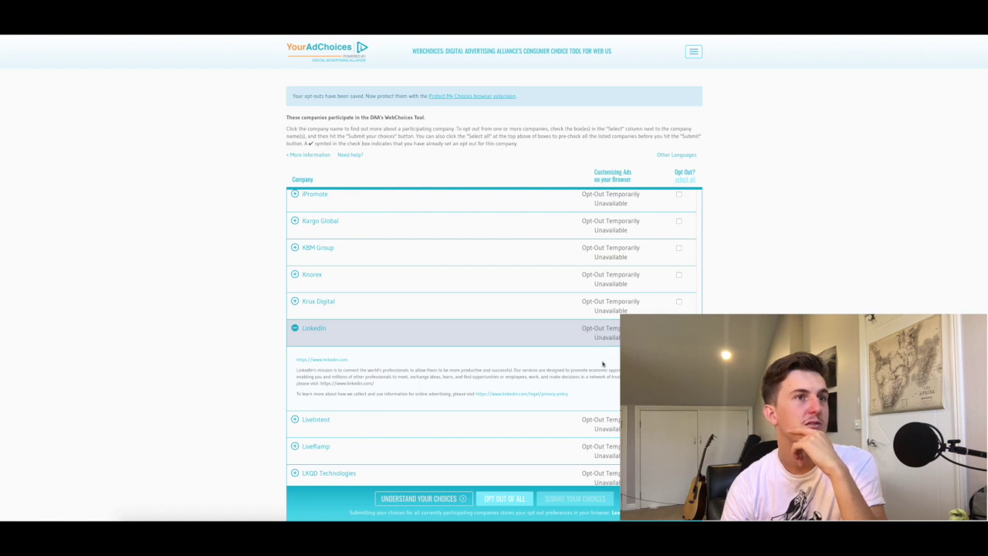
- Examine the ad customization status and opt-out marks of companies throughout the updated list
scroll(600, 363, up, 15)
scroll(601, 366, up, 2)
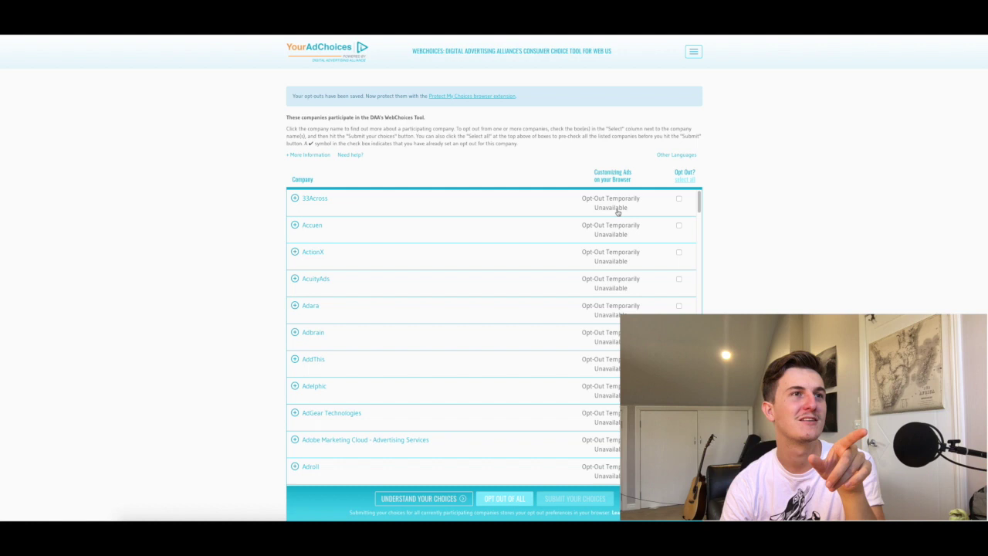
scroll(616, 345, down, 3)
scroll(616, 345, down, 3)
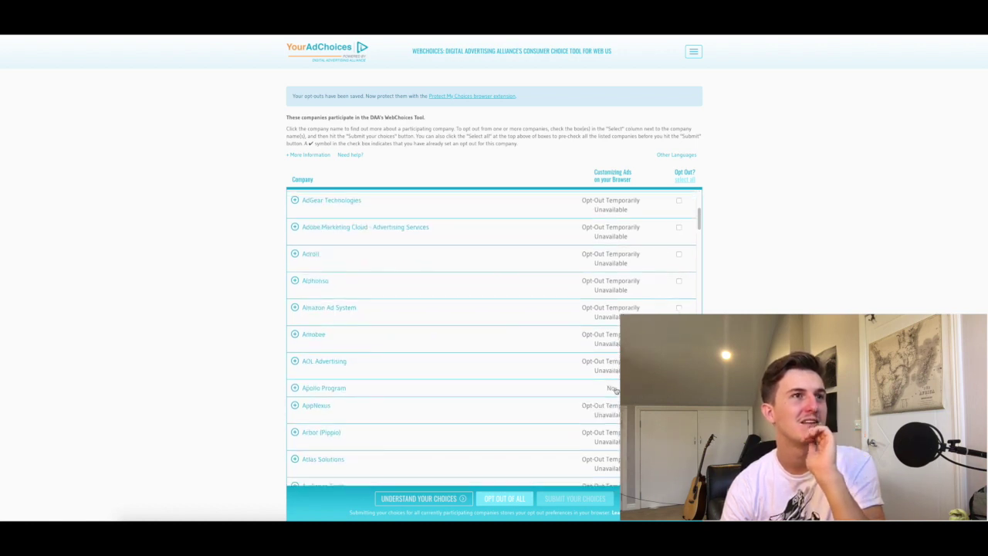
scroll(616, 382, down, 6)
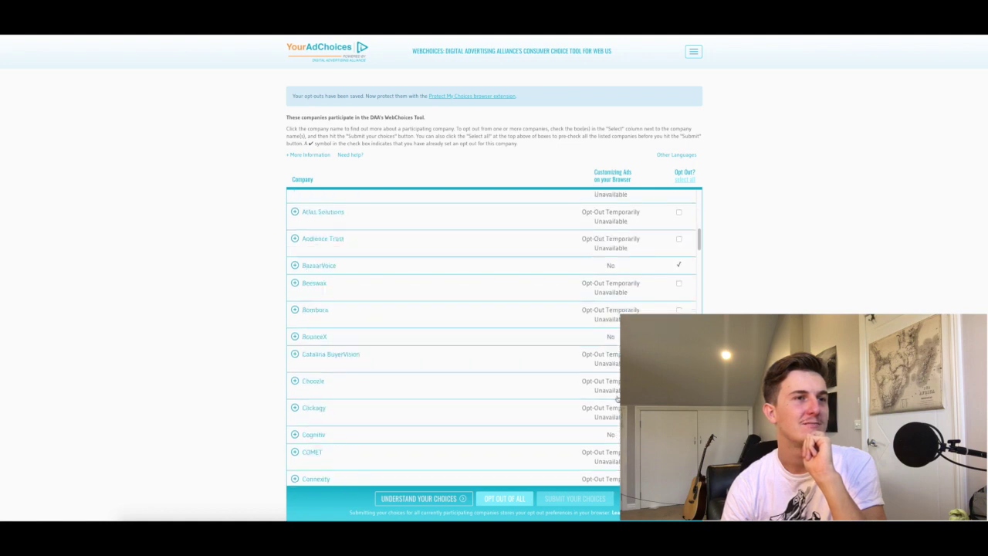
scroll(617, 398, down, 15)
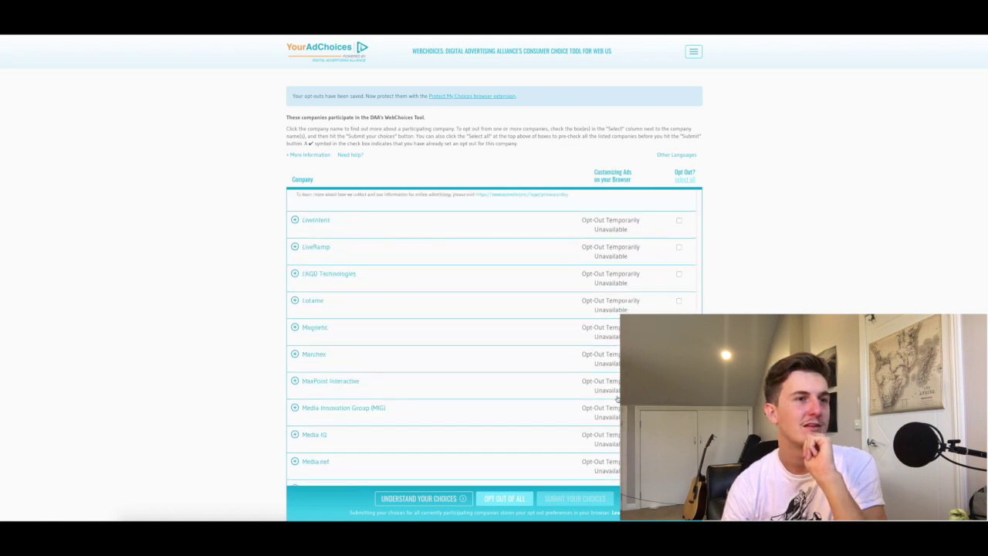
scroll(617, 397, down, 20)
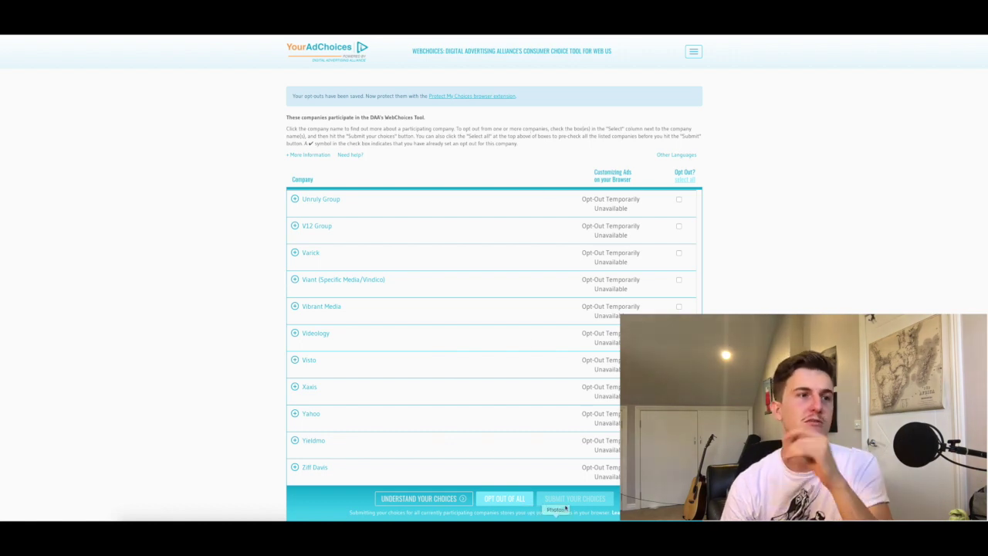
scroll(548, 501, up, 3)
scroll(556, 390, up, 5)
scroll(556, 390, down, 10)
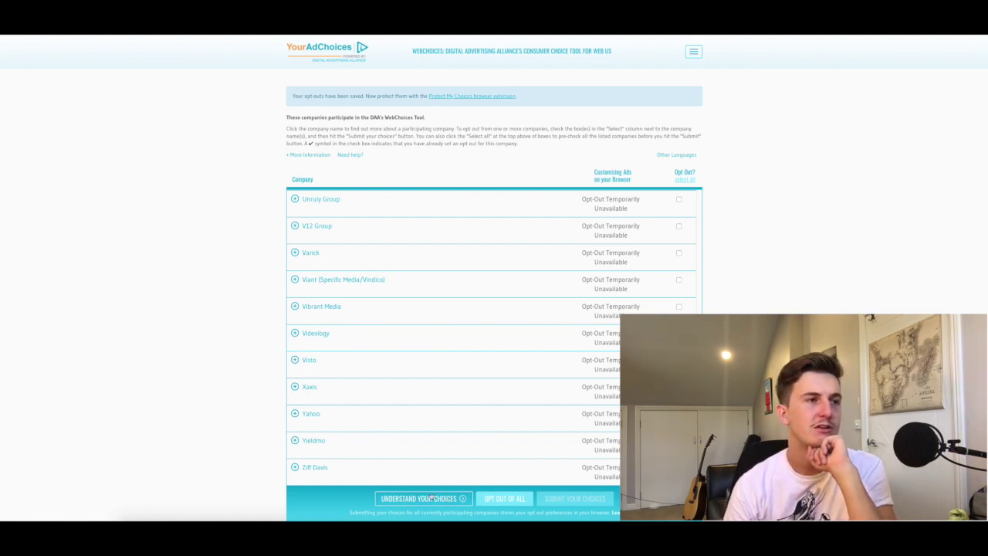
scroll(545, 295, up, 20)
scroll(544, 295, up, 15)
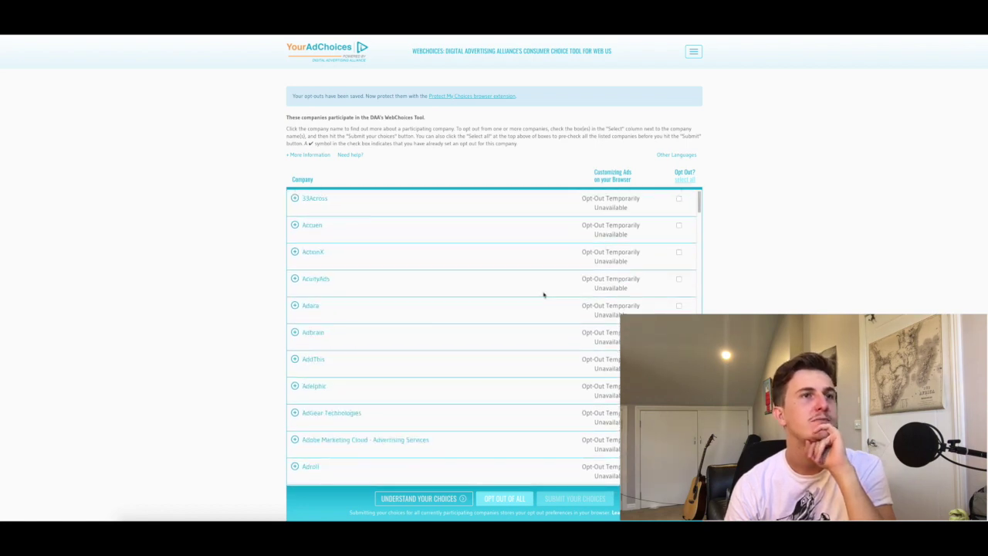
drag(699, 203, 700, 177)
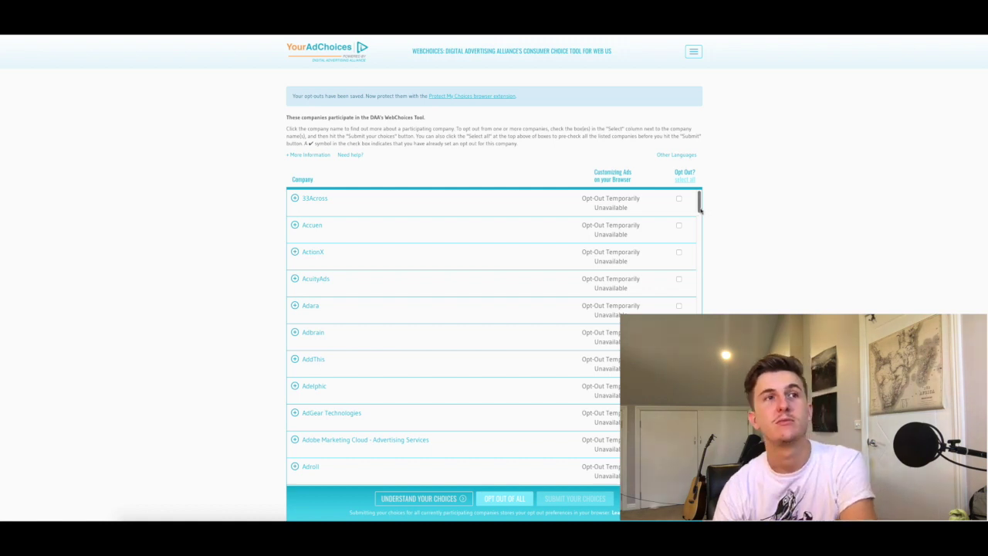
drag(699, 202, 708, 172)
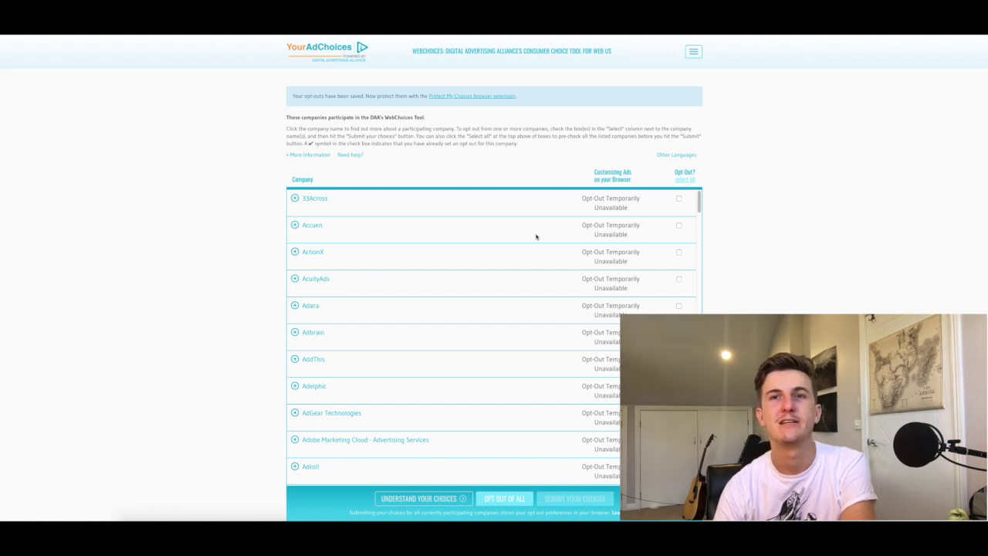
scroll(537, 237, down, 20)
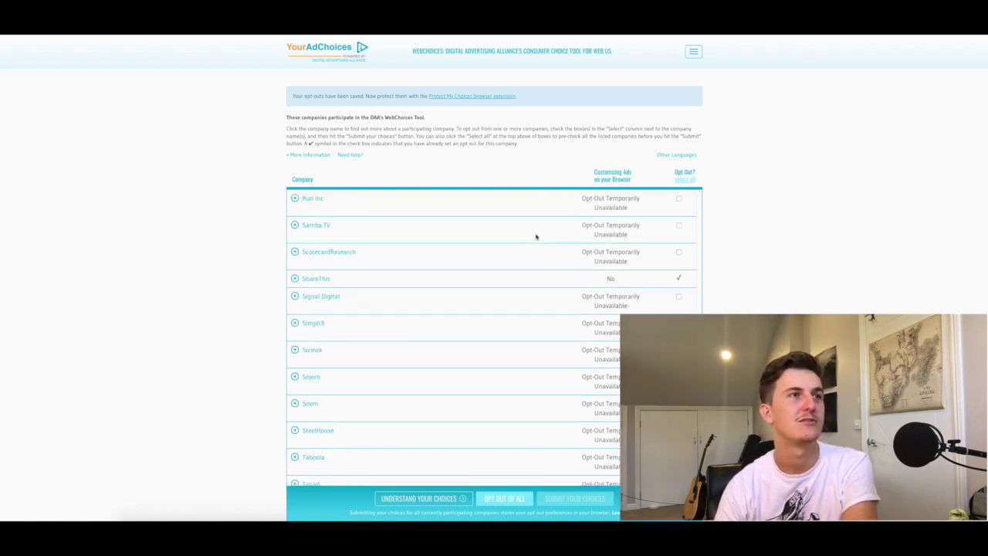
scroll(536, 236, down, 8)
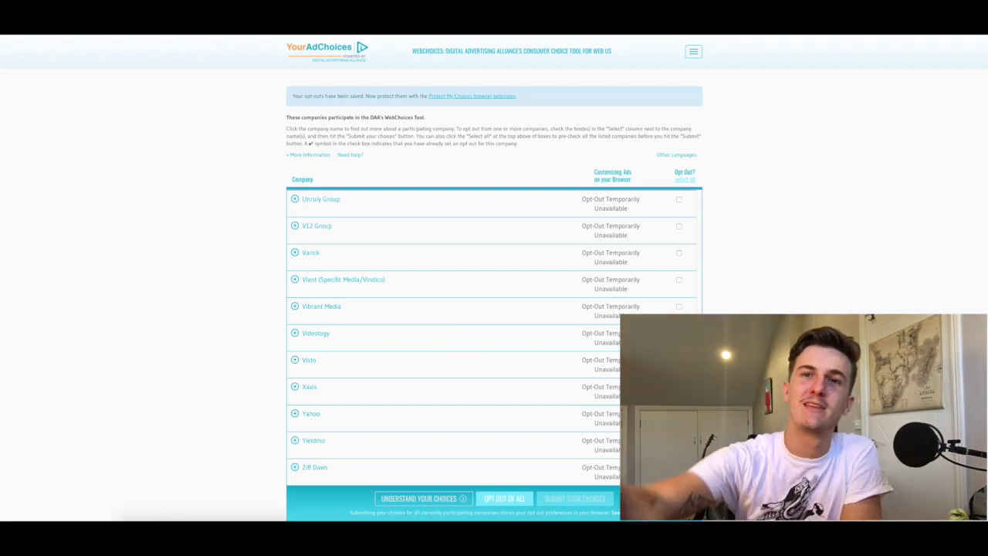